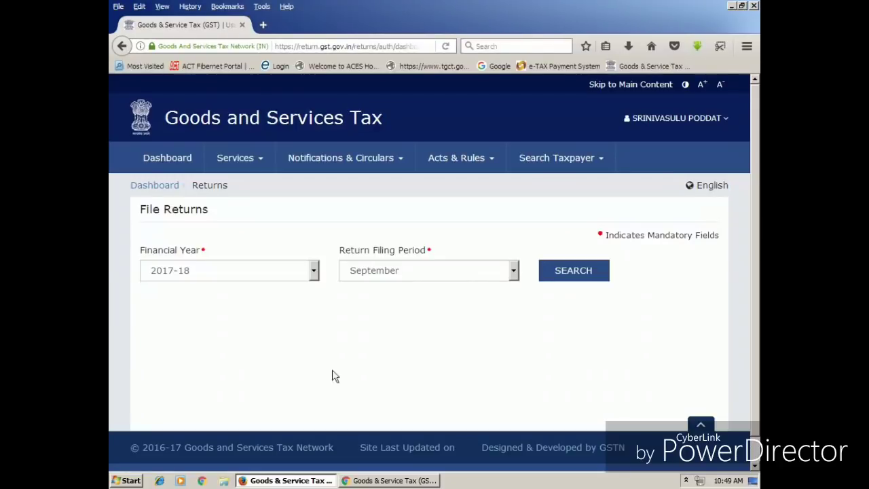
Search returns for the August 2017-18 period and scroll to the GSTR3B monthly return tile.
{"action": "left_click", "coordinate": [411, 280]}
{"action": "left_click", "coordinate": [410, 302]}
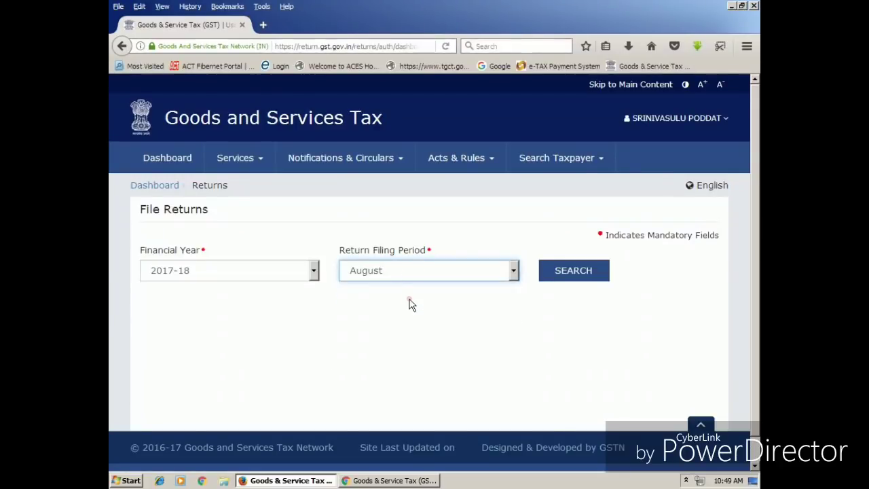
{"action": "left_click", "coordinate": [583, 285]}
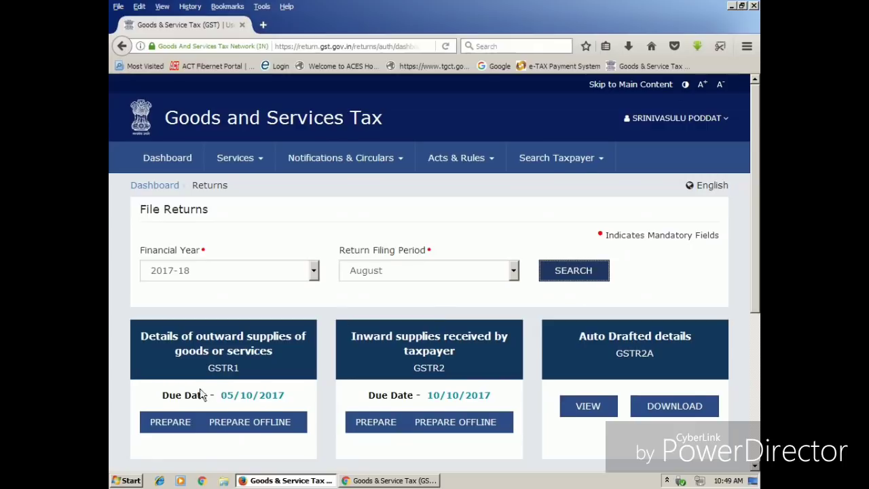
{"action": "scroll", "coordinate": [442, 312], "scroll_direction": "down", "scroll_amount": 5}
Open the August GSTR3B return and dismiss the USB key AutoPlay popup.
{"action": "left_click", "coordinate": [236, 348]}
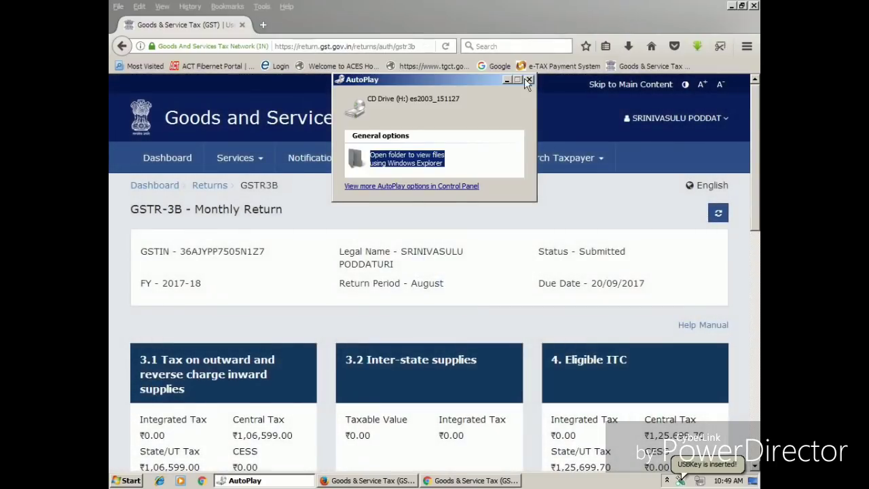
{"action": "left_click", "coordinate": [526, 79]}
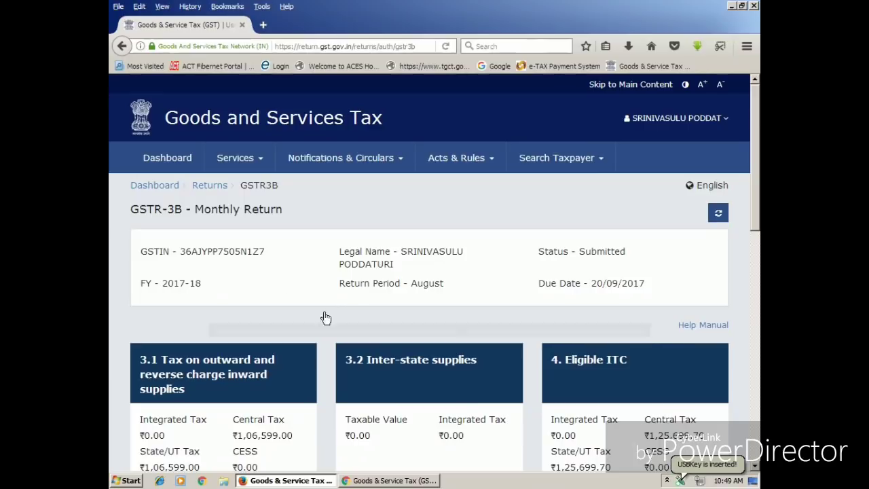
{"action": "scroll", "coordinate": [295, 294], "scroll_direction": "down", "scroll_amount": 2}
{"action": "scroll", "coordinate": [285, 305], "scroll_direction": "down", "scroll_amount": 4}
{"action": "scroll", "coordinate": [277, 362], "scroll_direction": "down", "scroll_amount": 4}
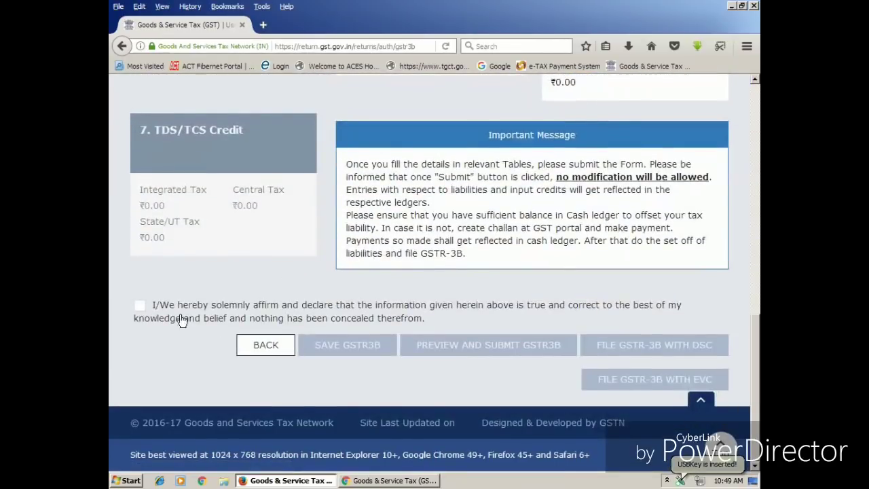
Affirm the declaration, choose the authorised signatory, and file GSTR-3B with DSC, confirming Proceed.
{"action": "left_click", "coordinate": [141, 306]}
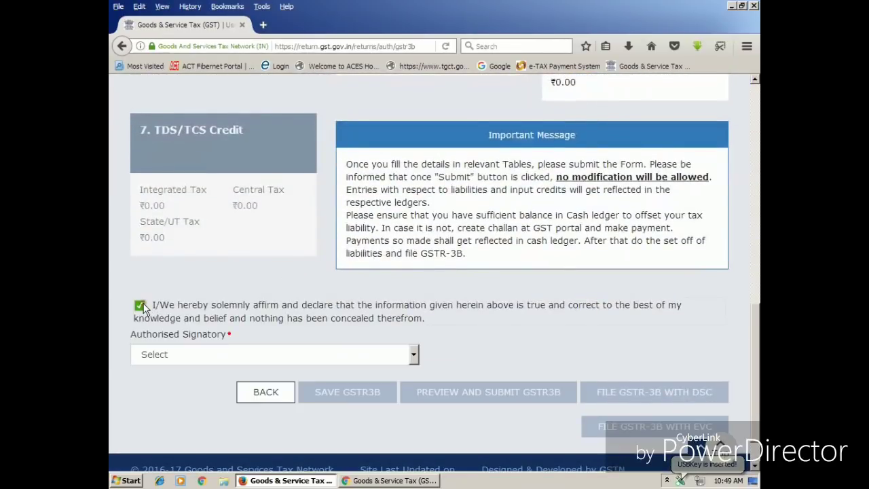
{"action": "left_click", "coordinate": [367, 356]}
{"action": "left_click", "coordinate": [359, 384]}
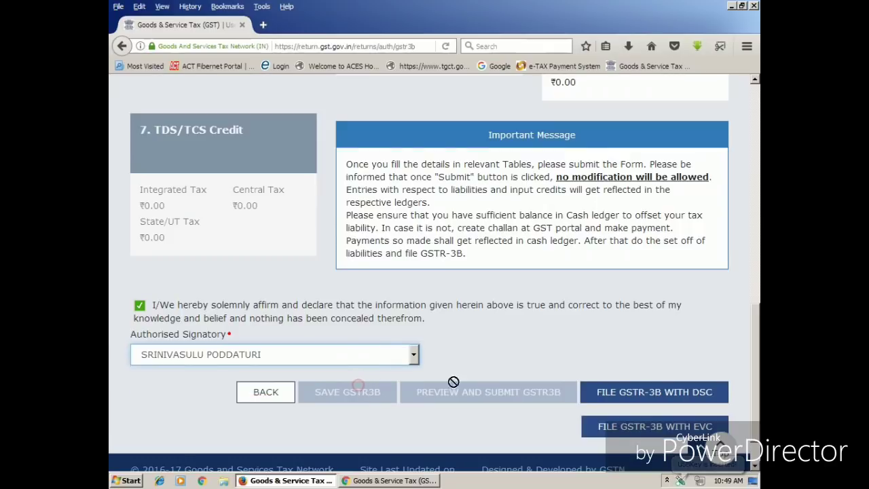
{"action": "left_click", "coordinate": [677, 391]}
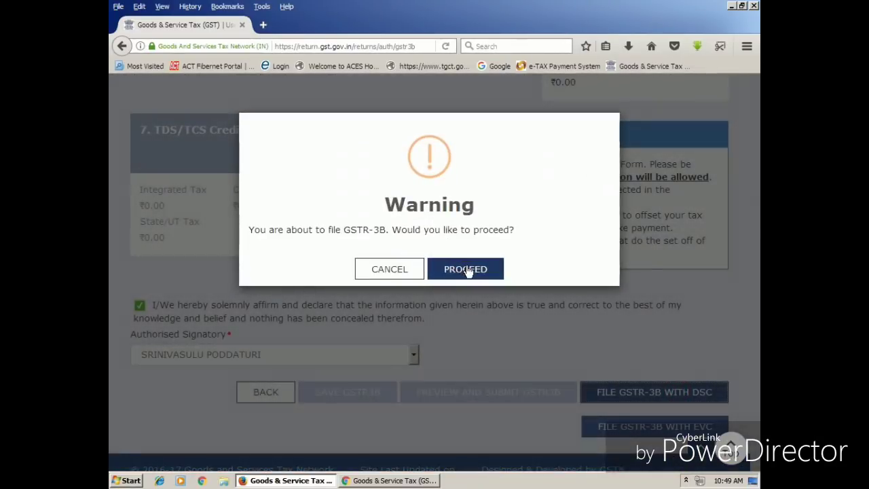
{"action": "left_click", "coordinate": [467, 269]}
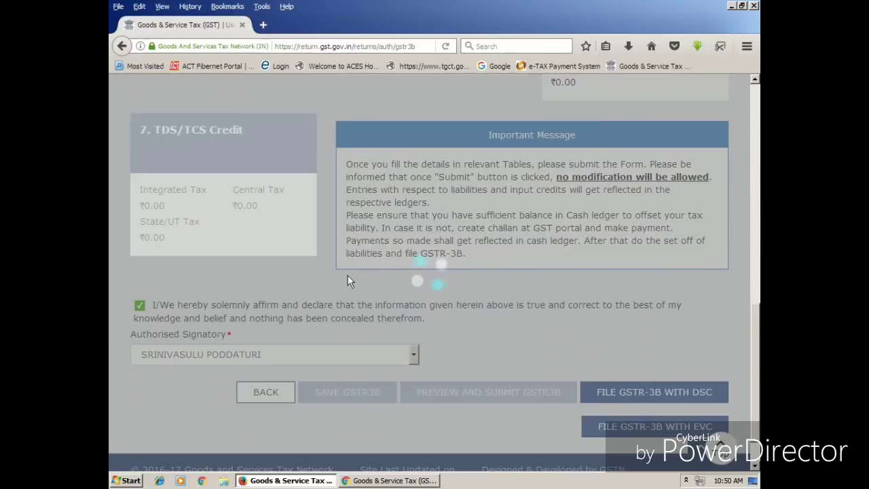
Read the emSigner server connection failure message, then return to the top of the GSTR-3B page.
{"action": "scroll", "coordinate": [344, 280], "scroll_direction": "down", "scroll_amount": 1}
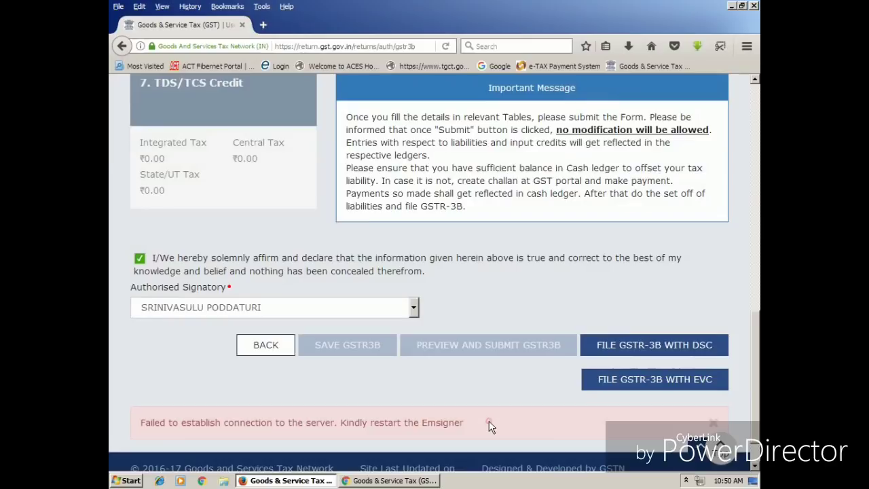
{"action": "left_click_drag", "start_coordinate": [491, 426], "coordinate": [137, 426]}
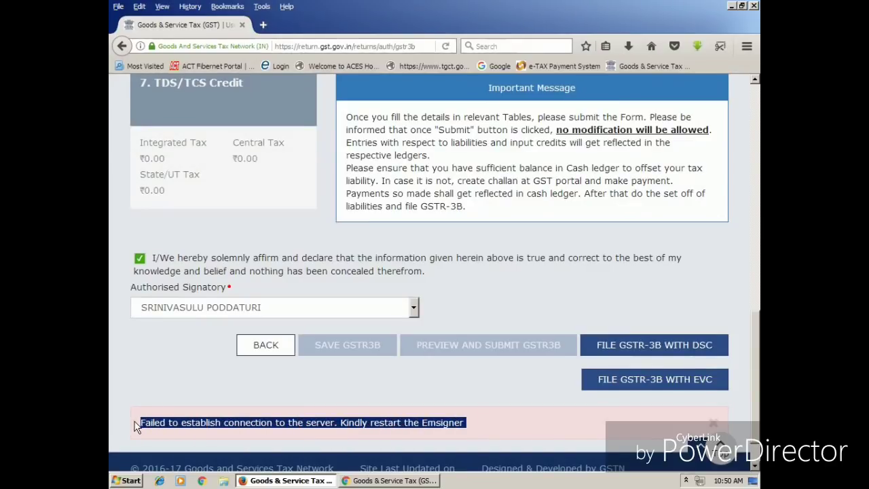
{"action": "scroll", "coordinate": [172, 400], "scroll_direction": "down", "scroll_amount": 2}
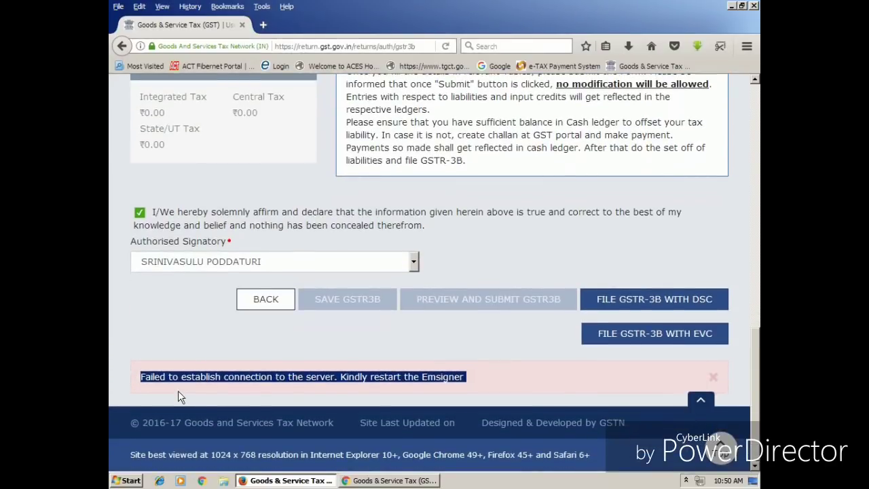
{"action": "left_click", "coordinate": [199, 308]}
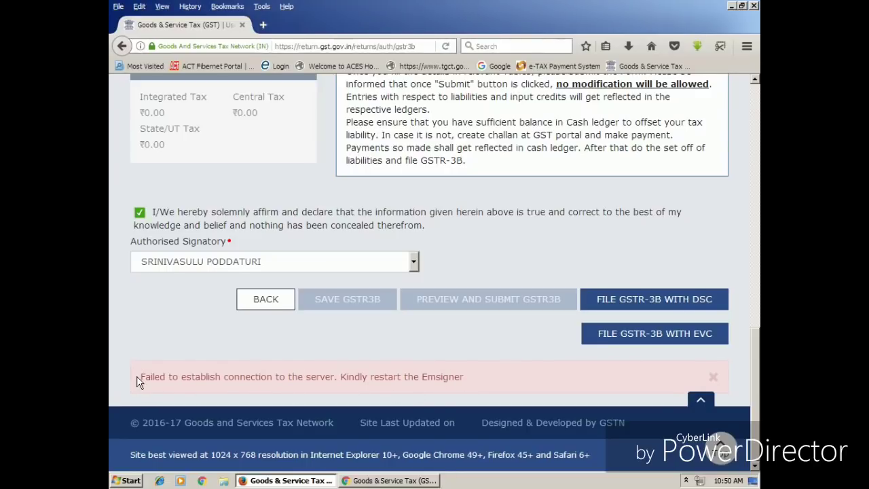
{"action": "left_click_drag", "start_coordinate": [138, 382], "coordinate": [408, 384]}
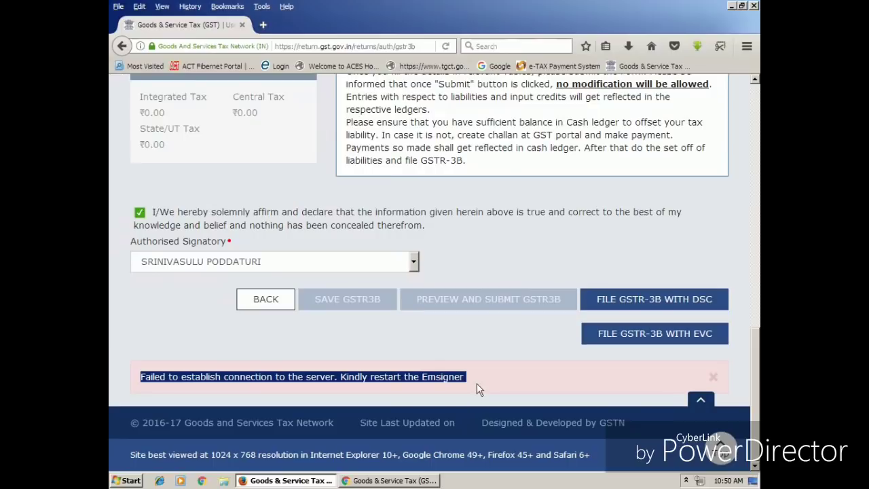
{"action": "left_click", "coordinate": [461, 334]}
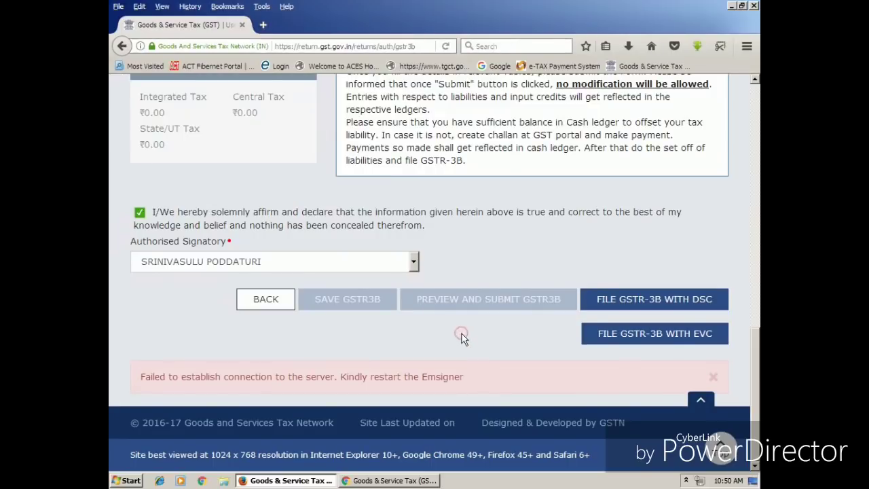
{"action": "scroll", "coordinate": [462, 334], "scroll_direction": "up", "scroll_amount": 15}
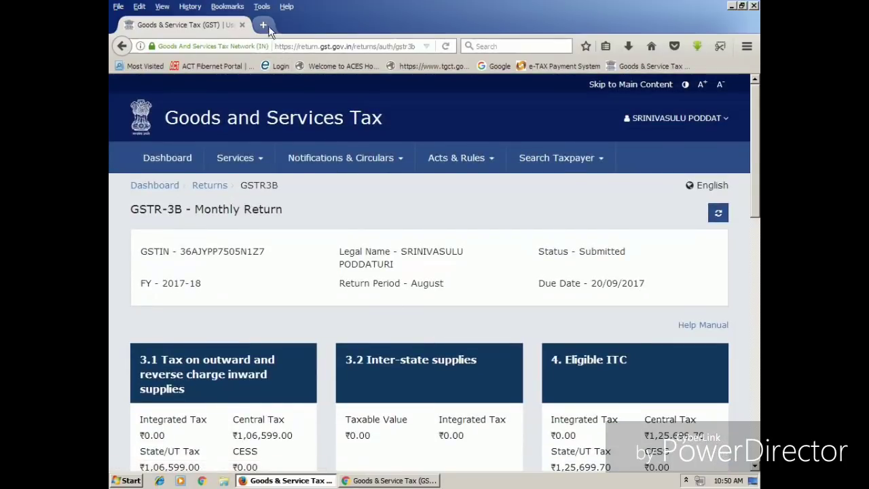
{"action": "left_click", "coordinate": [263, 25]}
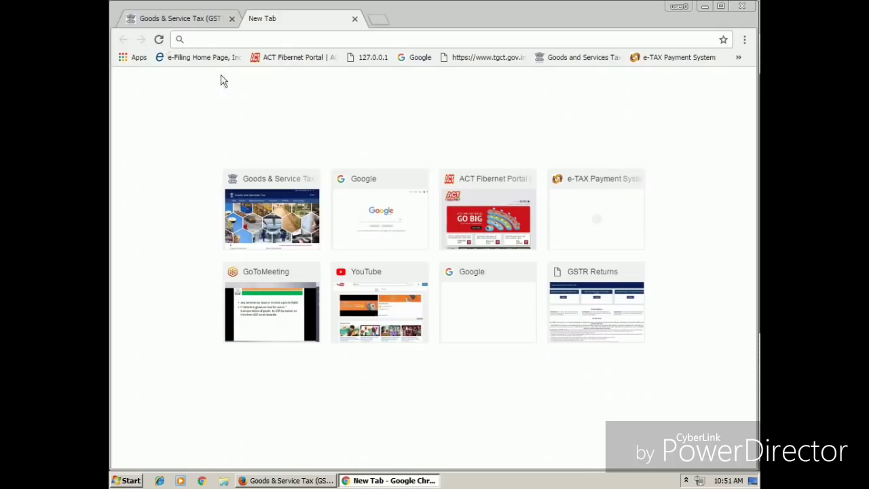
{"action": "left_click", "coordinate": [373, 57]}
{"action": "left_click", "coordinate": [285, 40]}
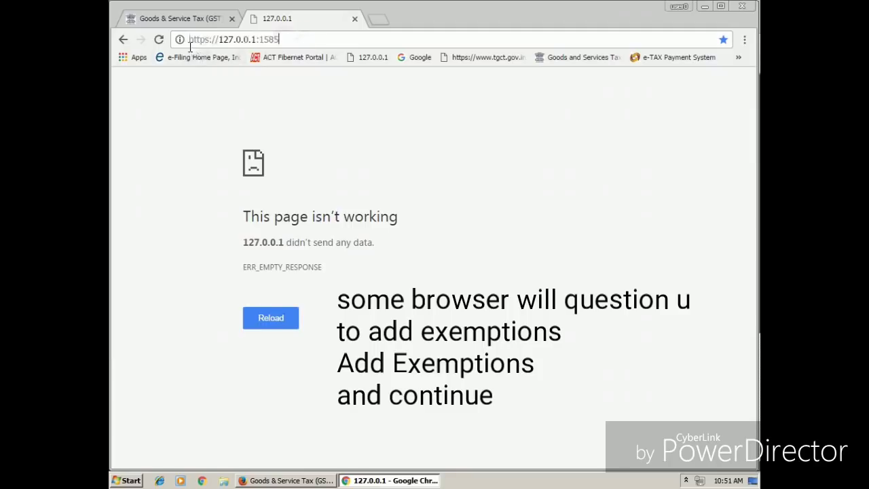
{"action": "left_click_drag", "start_coordinate": [294, 39], "coordinate": [163, 37]}
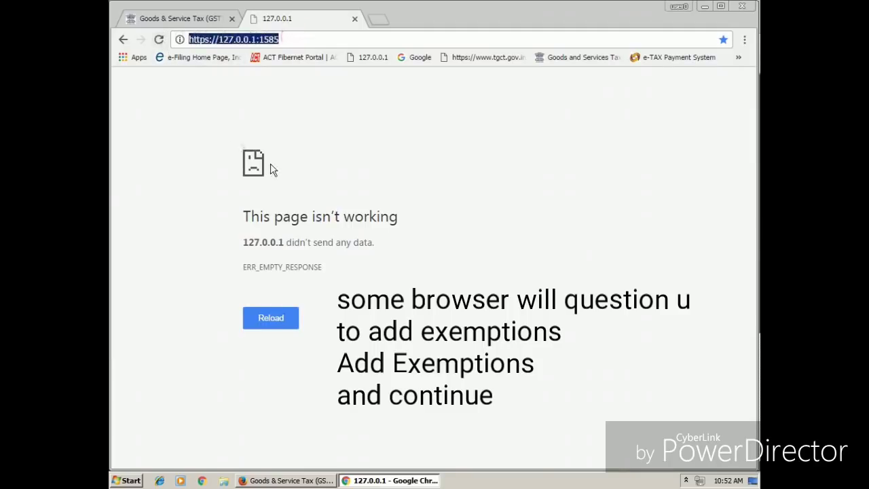
{"action": "key", "text": "ctrl+plus"}
{"action": "key", "text": "ctrl+plus"}
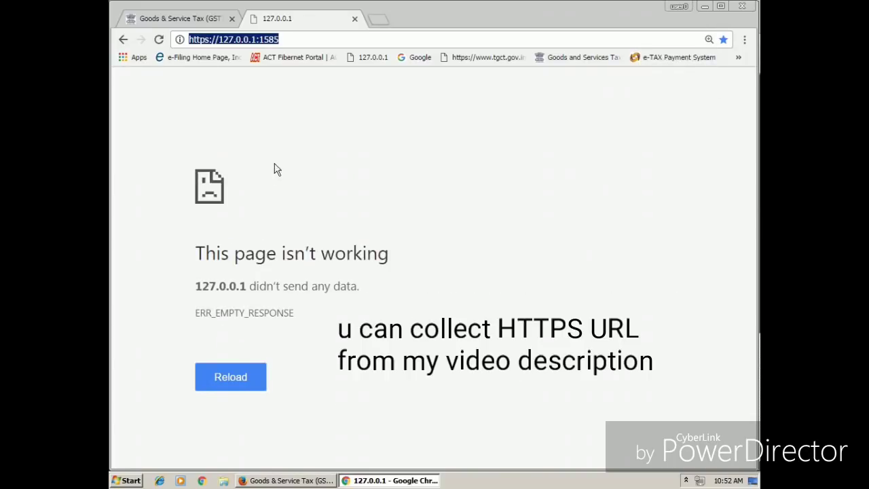
{"action": "key", "text": "ctrl+minus"}
{"action": "left_click", "coordinate": [272, 105]}
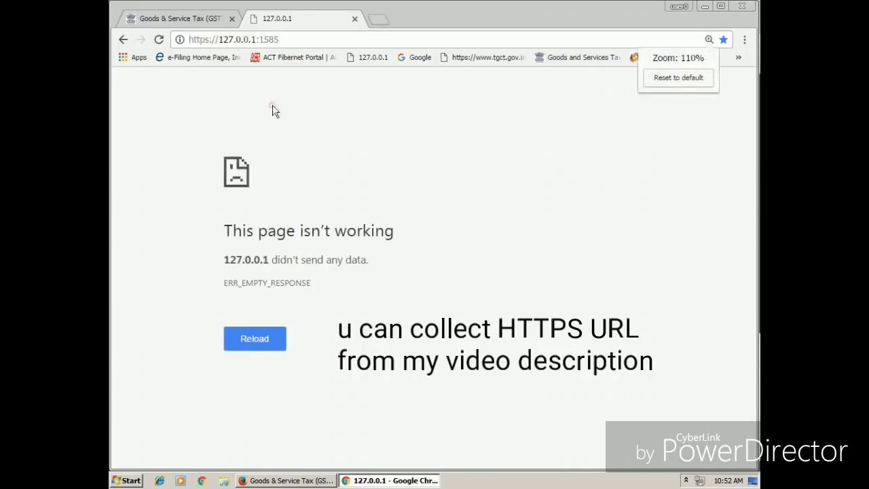
{"action": "left_click", "coordinate": [317, 34]}
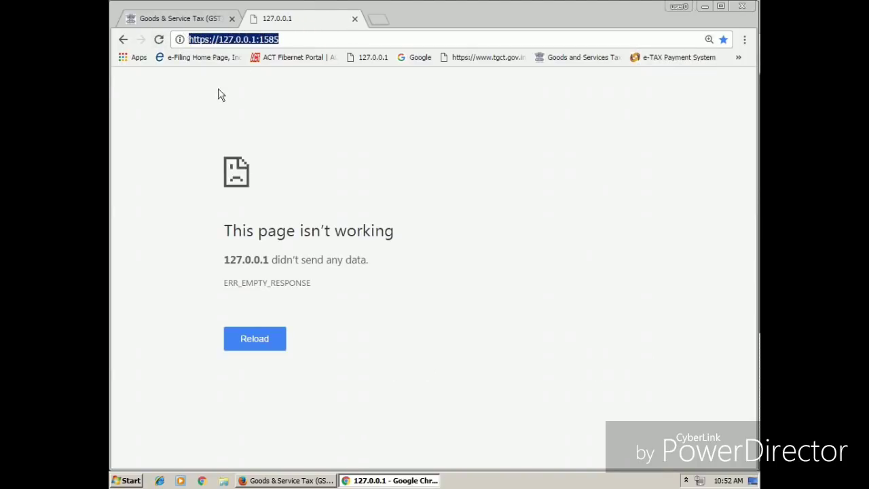
{"action": "left_click", "coordinate": [279, 92]}
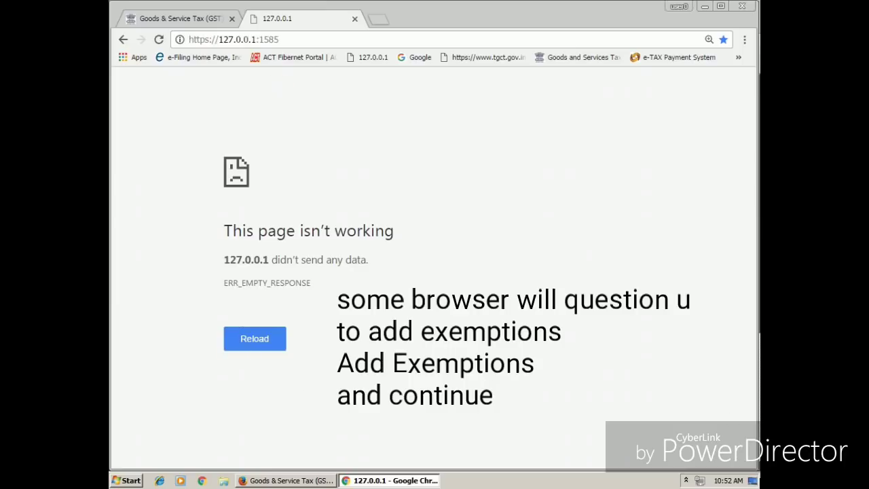
Check the hidden system tray icons and bring up the Windows Start menu.
{"action": "left_click", "coordinate": [686, 480]}
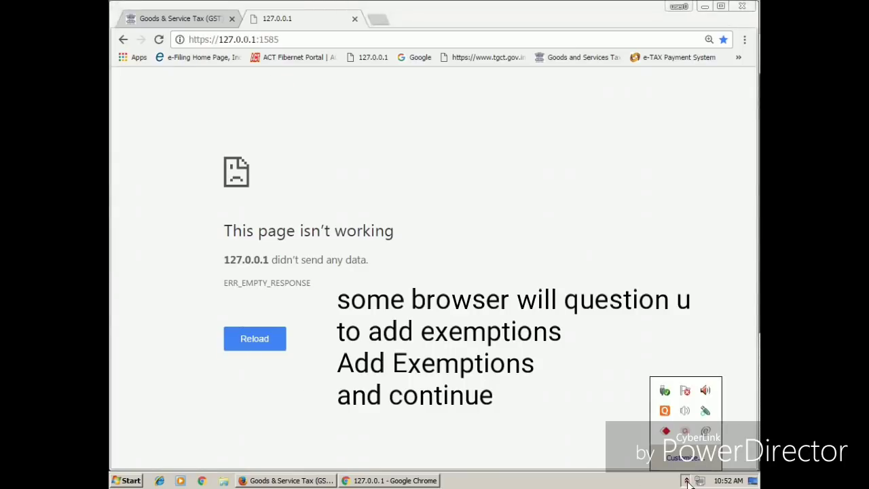
{"action": "left_click", "coordinate": [546, 364]}
{"action": "left_click", "coordinate": [125, 481]}
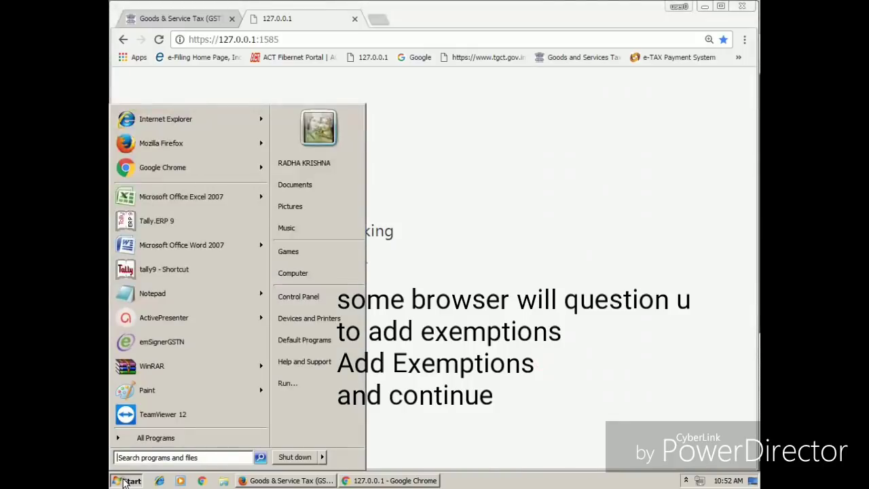
Expand the Java program folder under All Programs in the Start menu.
{"action": "left_click", "coordinate": [172, 440]}
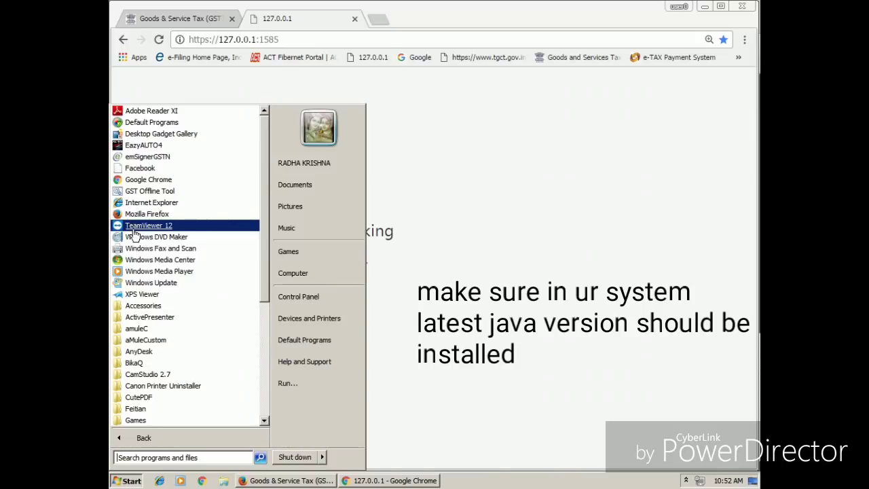
{"action": "scroll", "coordinate": [134, 233], "scroll_direction": "down", "scroll_amount": 4}
{"action": "left_click", "coordinate": [135, 317]}
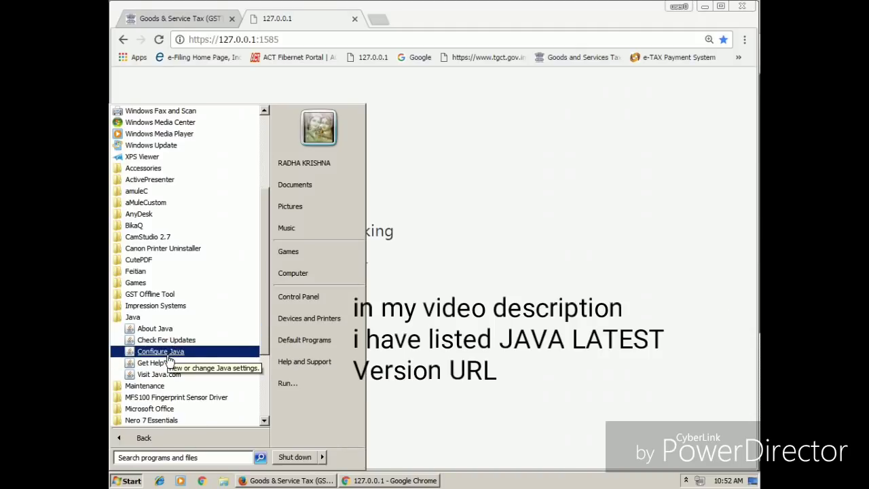
{"action": "left_click", "coordinate": [495, 211]}
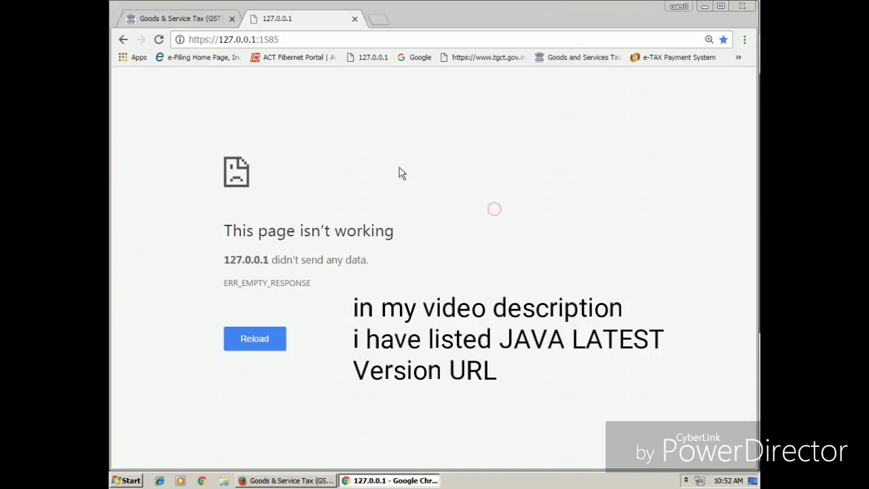
{"action": "left_click", "coordinate": [309, 38]}
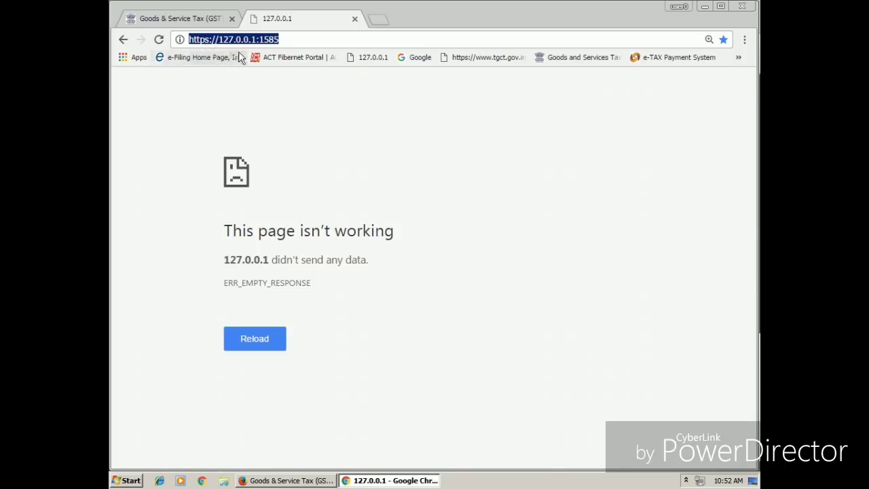
{"action": "left_click", "coordinate": [311, 107]}
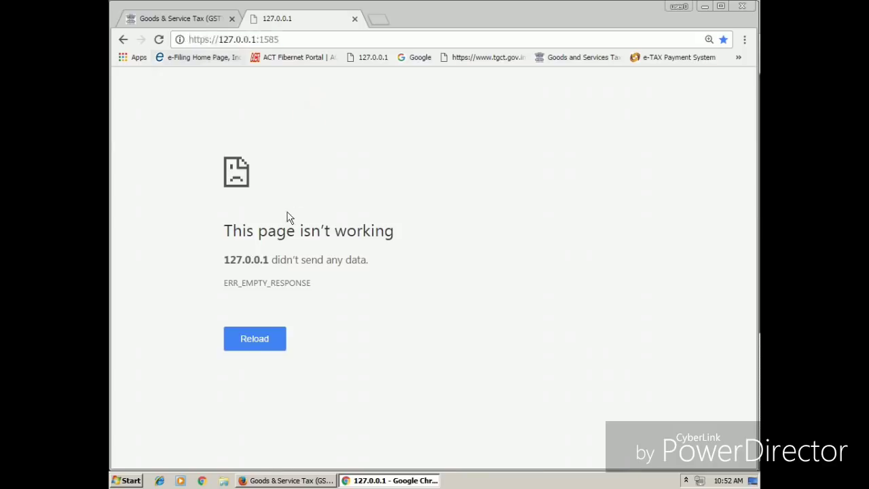
{"action": "left_click", "coordinate": [270, 346]}
{"action": "left_click", "coordinate": [257, 345]}
{"action": "left_click", "coordinate": [257, 345]}
Return to the GST tab and reopen the August GSTR-3B monthly return.
{"action": "left_click", "coordinate": [180, 20]}
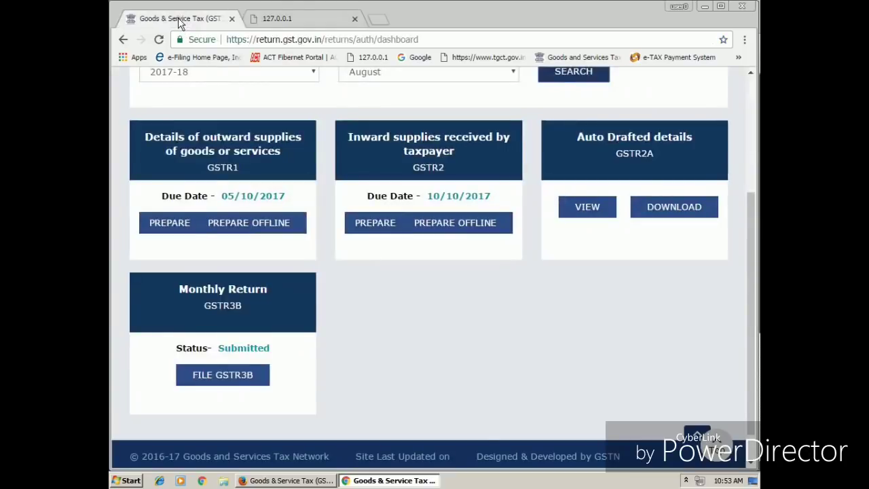
{"action": "left_click", "coordinate": [235, 380]}
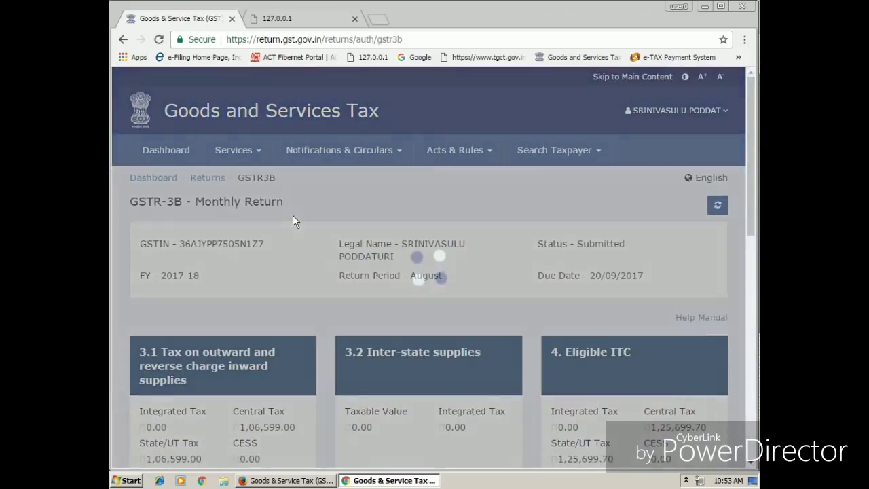
{"action": "scroll", "coordinate": [293, 217], "scroll_direction": "down", "scroll_amount": 5}
{"action": "scroll", "coordinate": [293, 218], "scroll_direction": "down", "scroll_amount": 3}
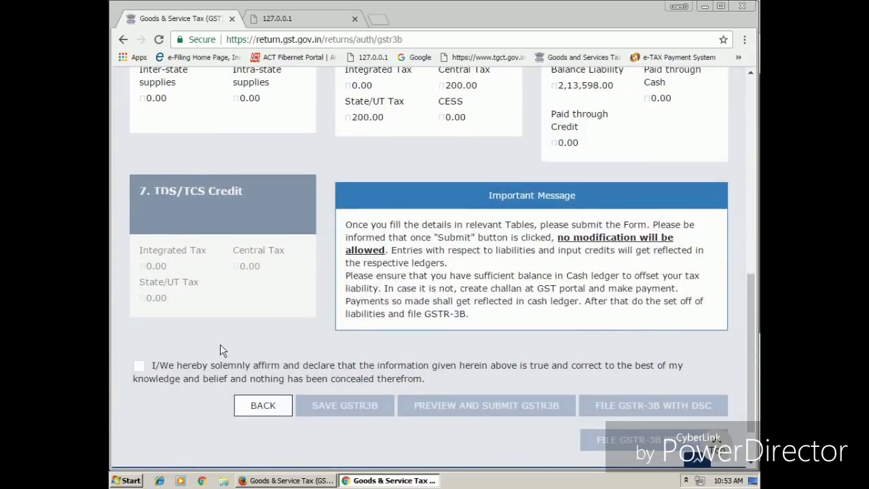
Affirm the declaration, choose the authorised signatory, and file GSTR-3B with DSC, confirming Proceed.
{"action": "left_click", "coordinate": [140, 367]}
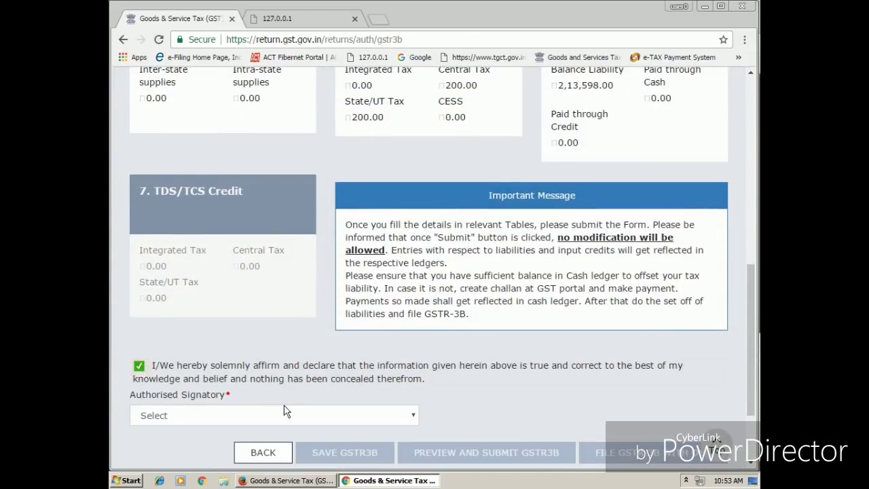
{"action": "scroll", "coordinate": [287, 414], "scroll_direction": "down", "scroll_amount": 3}
{"action": "left_click", "coordinate": [229, 303]}
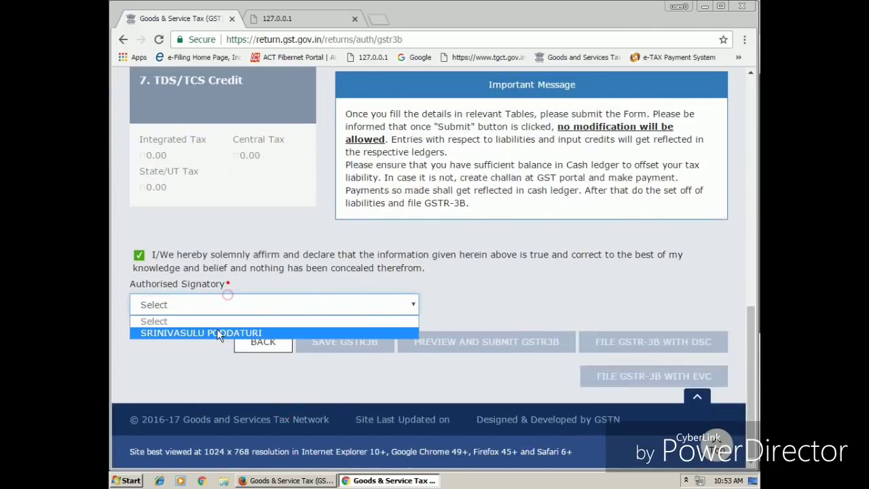
{"action": "left_click", "coordinate": [216, 332]}
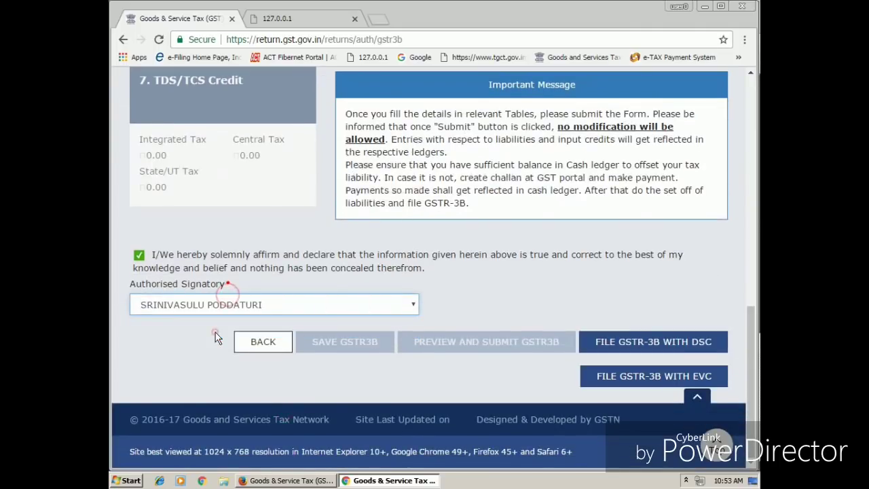
{"action": "left_click", "coordinate": [679, 347]}
{"action": "left_click", "coordinate": [489, 262]}
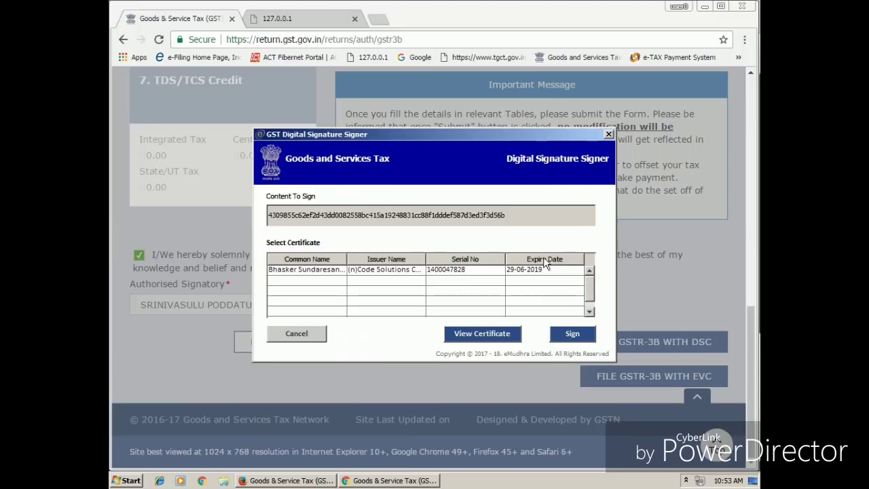
Select the lone certificate expiring 29-06-2019 in the GST Digital Signature Signer.
{"action": "left_click", "coordinate": [449, 272]}
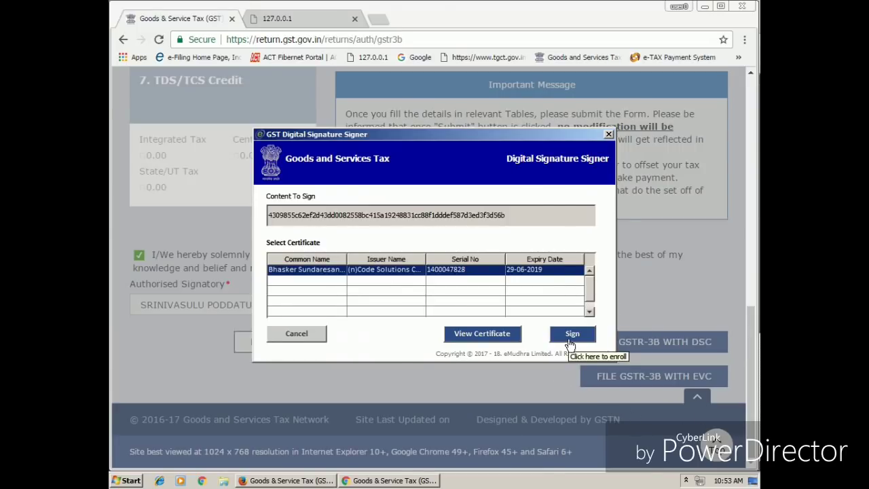
{"action": "left_click", "coordinate": [686, 481]}
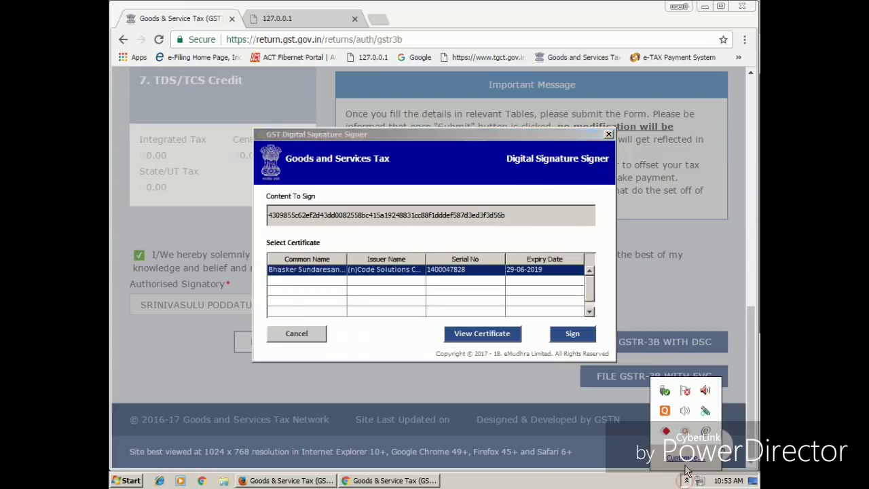
{"action": "left_click", "coordinate": [678, 432]}
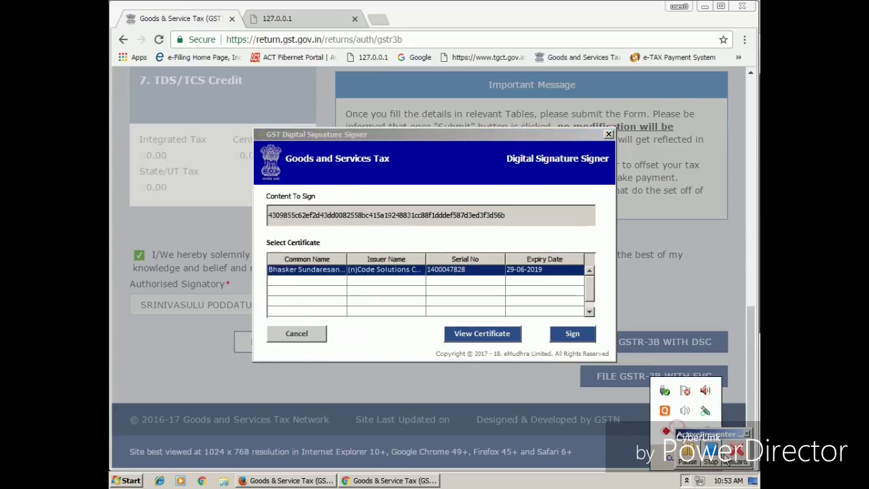